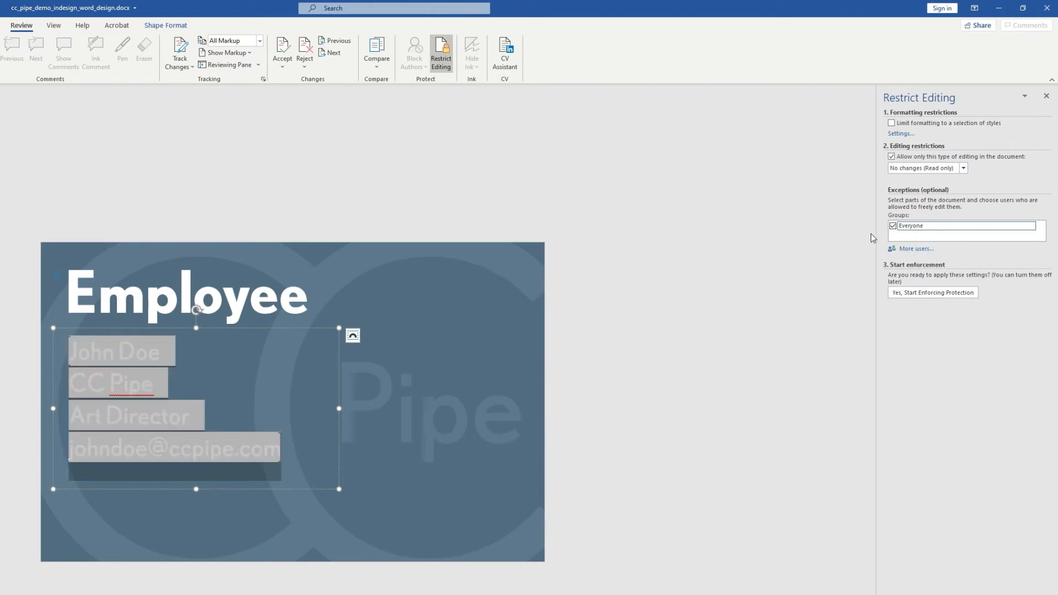
Enforce read-only protection with a password, with no individual users added as editors
{"action": "left_click", "coordinate": [906, 249]}
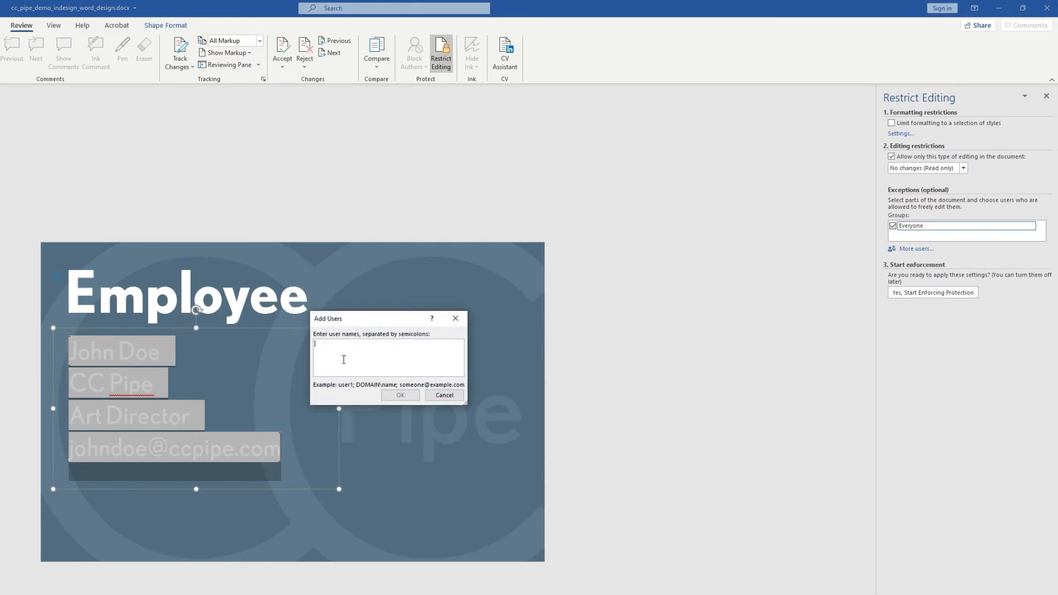
{"action": "left_click", "coordinate": [444, 395]}
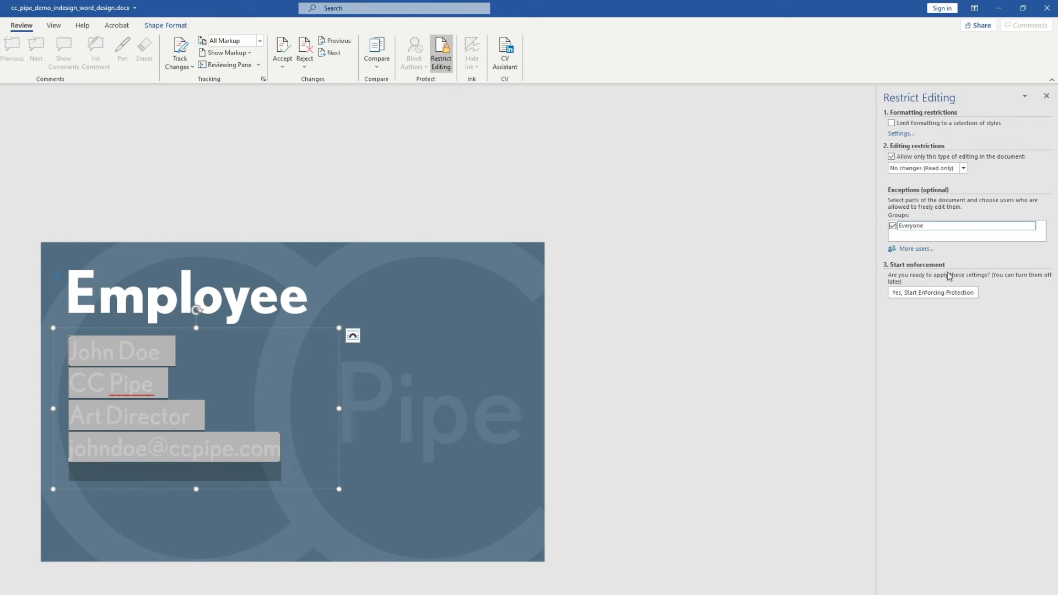
{"action": "left_click", "coordinate": [935, 298]}
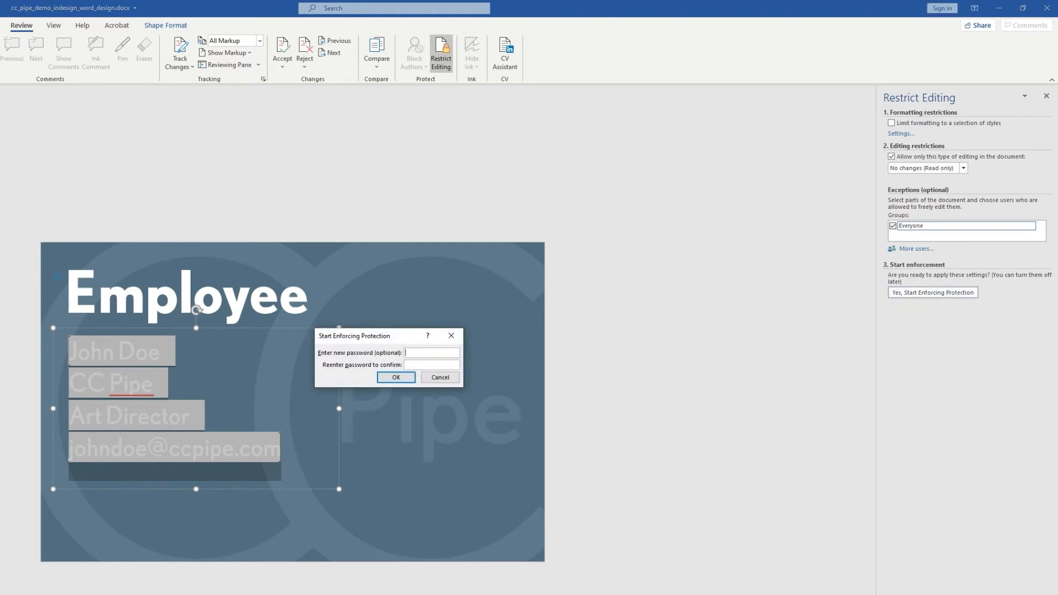
{"action": "type", "text": "••••••"}
{"action": "key", "text": "Return"}
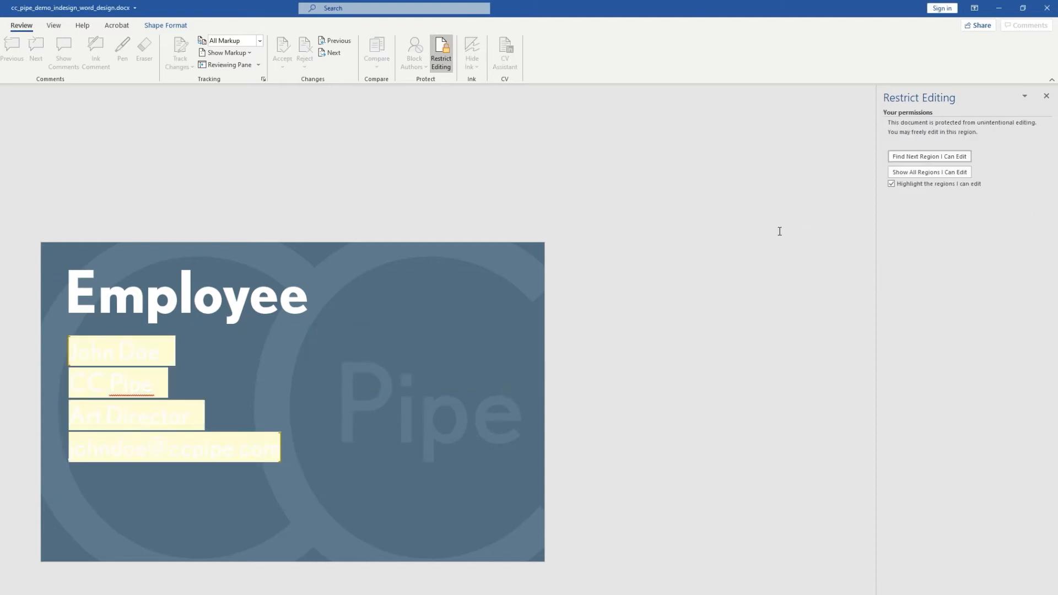
Turn off editable-region highlighting, then test typing 'dd' after John Doe and delete it
{"action": "left_click", "coordinate": [910, 183]}
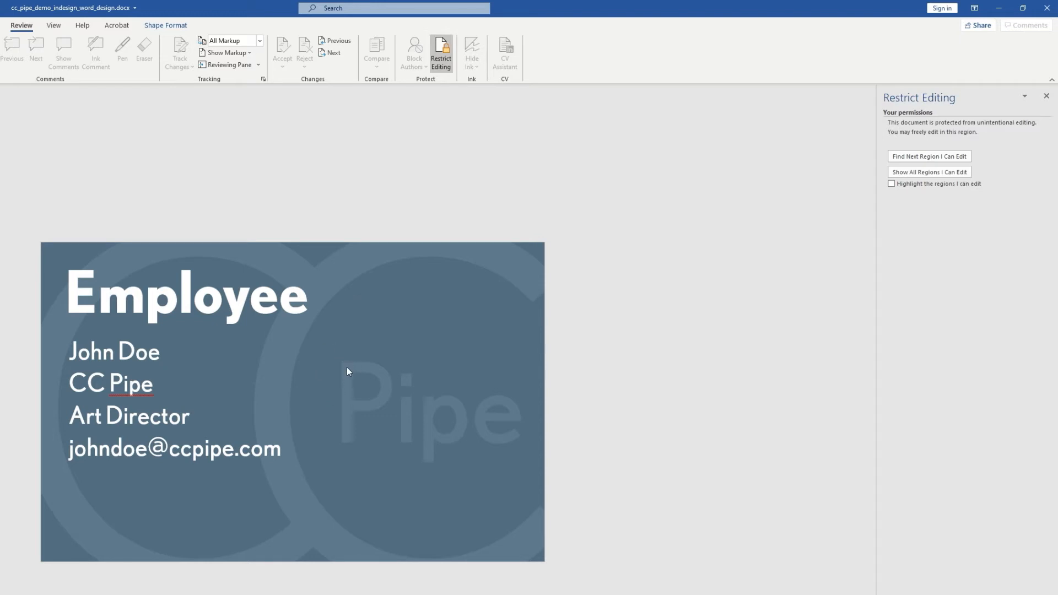
{"action": "left_click", "coordinate": [188, 367]}
{"action": "left_click", "coordinate": [167, 355]}
{"action": "type", "text": "dd"}
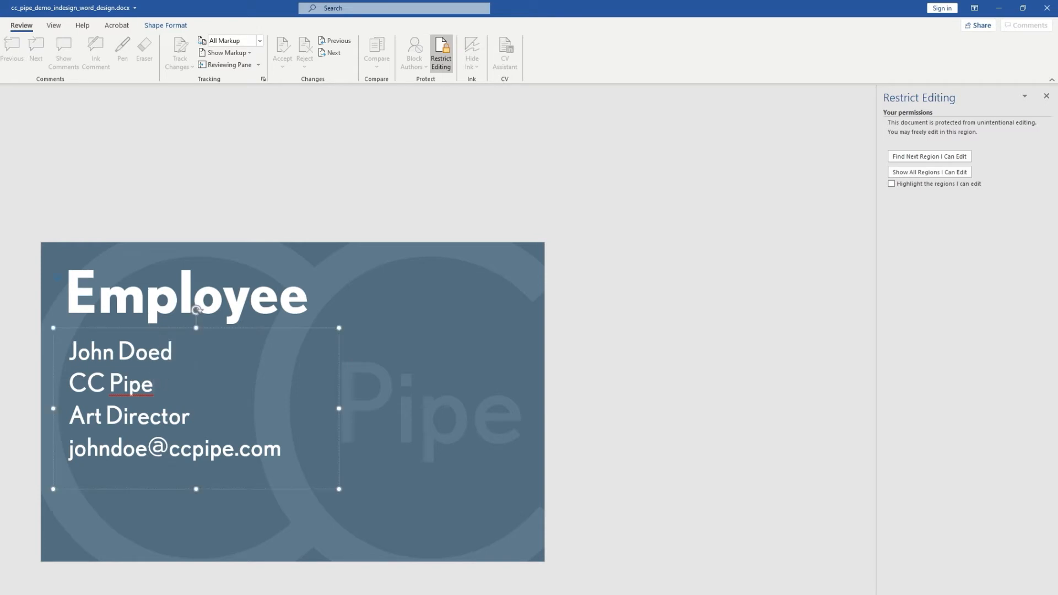
{"action": "key", "text": "BackSpace"}
{"action": "key", "text": "BackSpace"}
Confirm the background picture is locked while the contact text box stays editable
{"action": "left_click", "coordinate": [410, 374]}
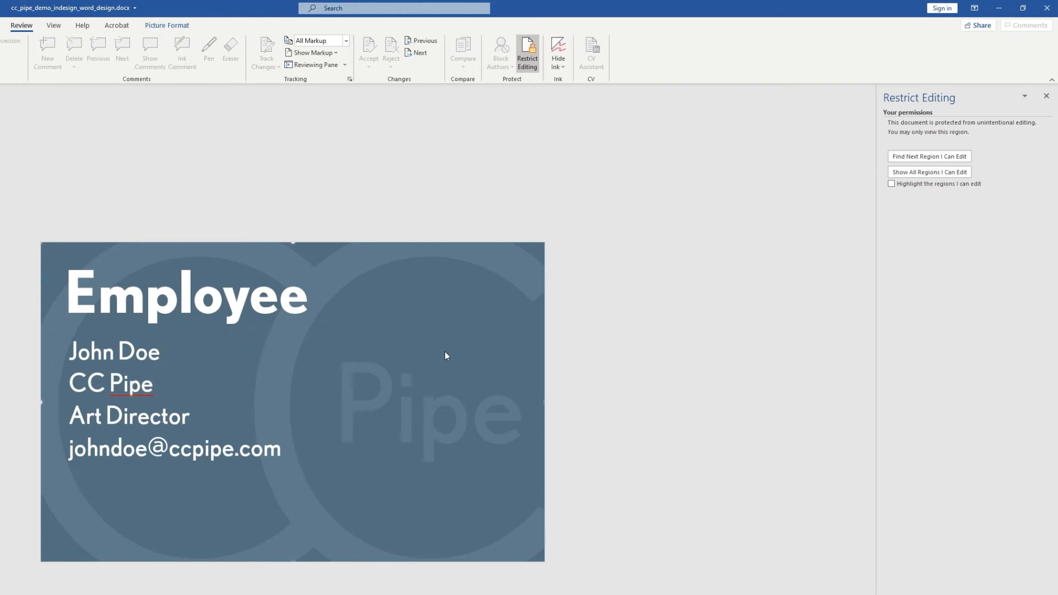
{"action": "left_click", "coordinate": [213, 382]}
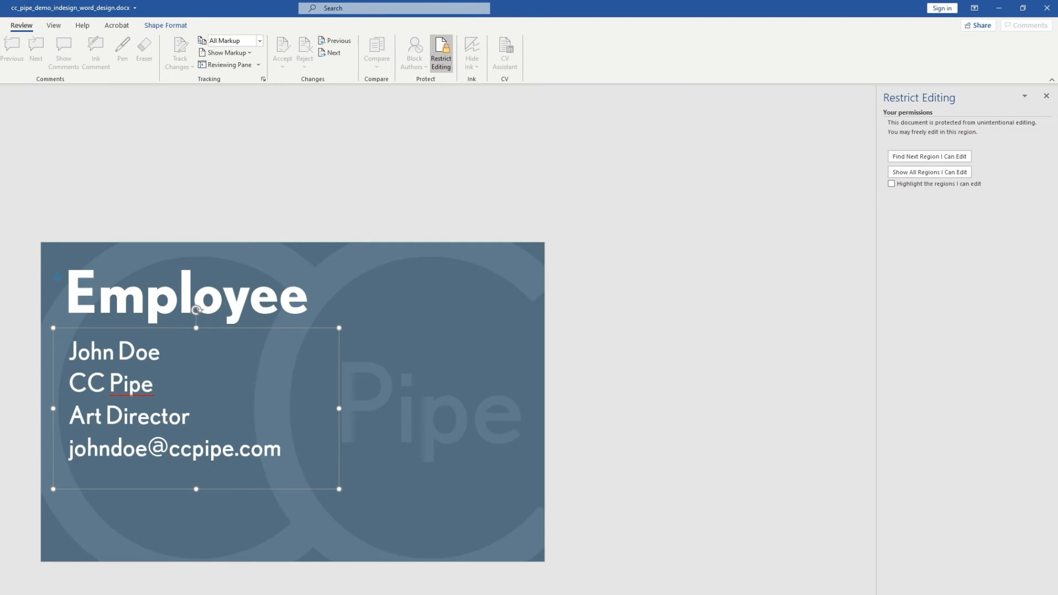
{"action": "key", "text": "alt+h"}
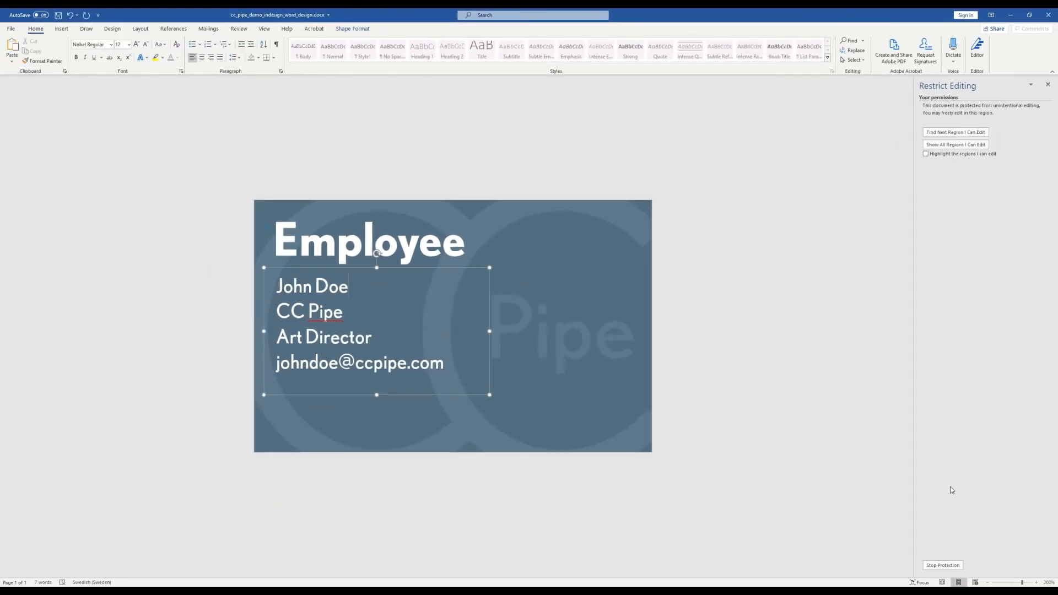
Stop protection by entering the document password
{"action": "left_click", "coordinate": [942, 564]}
{"action": "type", "text": "••"}
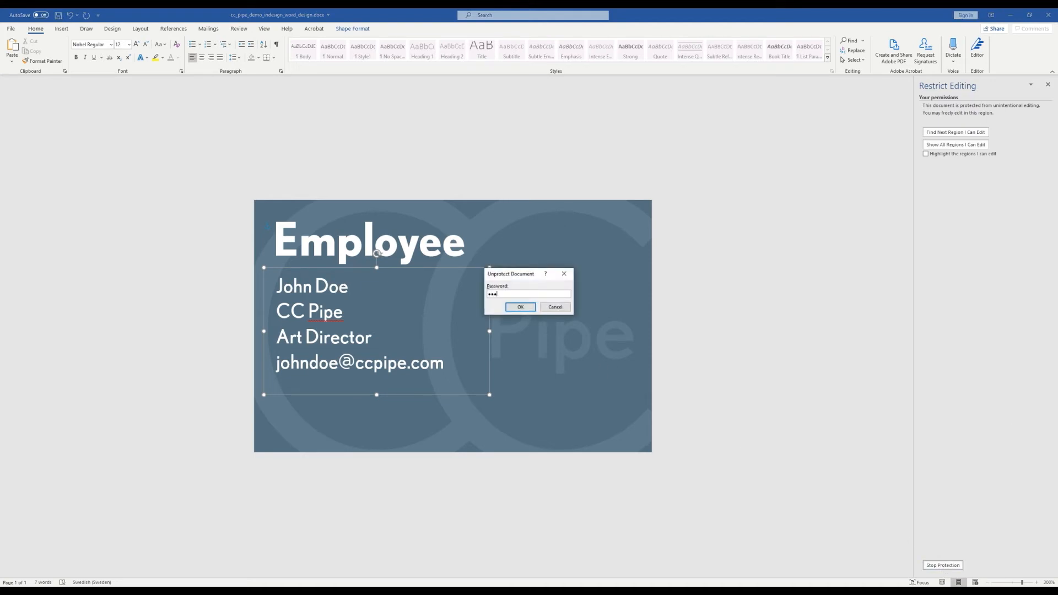
{"action": "type", "text": "•"}
{"action": "key", "text": "Return"}
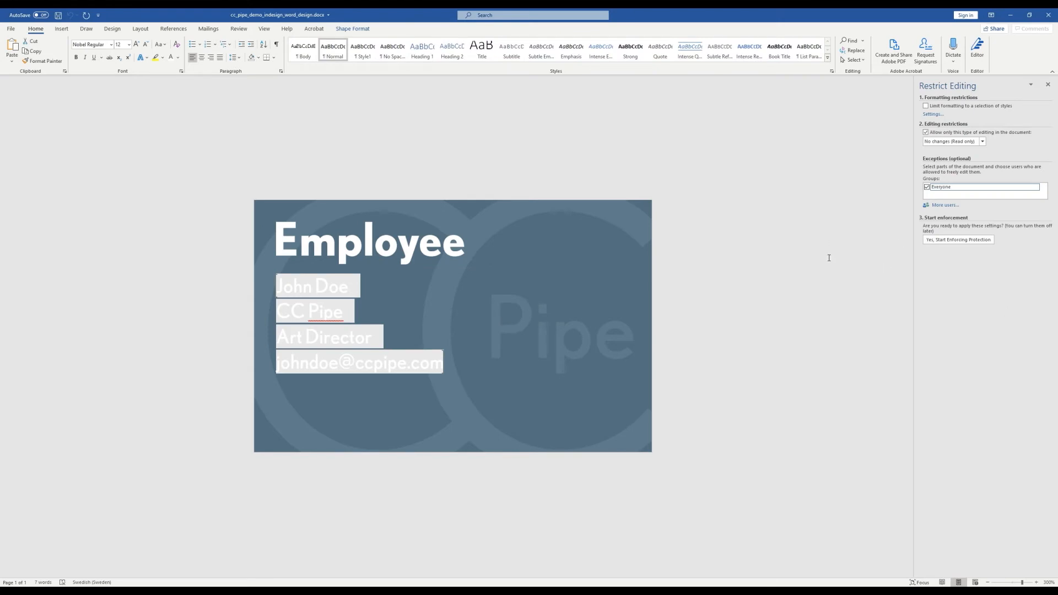
Create a 12 pt paragraph style named Contact with 0 pt spacing after
{"action": "left_click", "coordinate": [832, 72]}
{"action": "left_click_drag", "start_coordinate": [325, 171], "coordinate": [133, 178]}
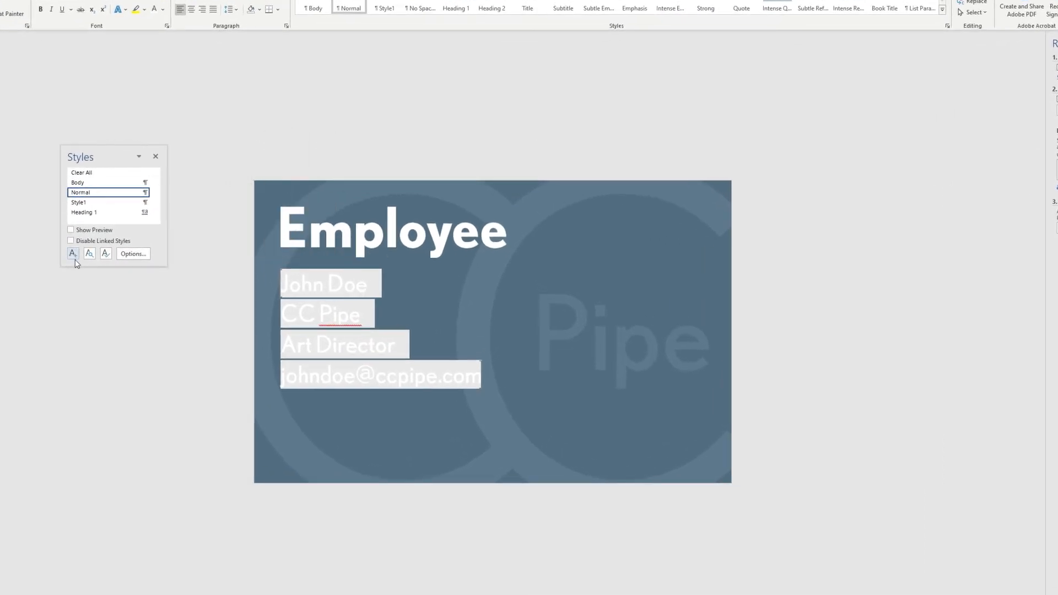
{"action": "left_click", "coordinate": [72, 254]}
{"action": "type", "text": "Contact"}
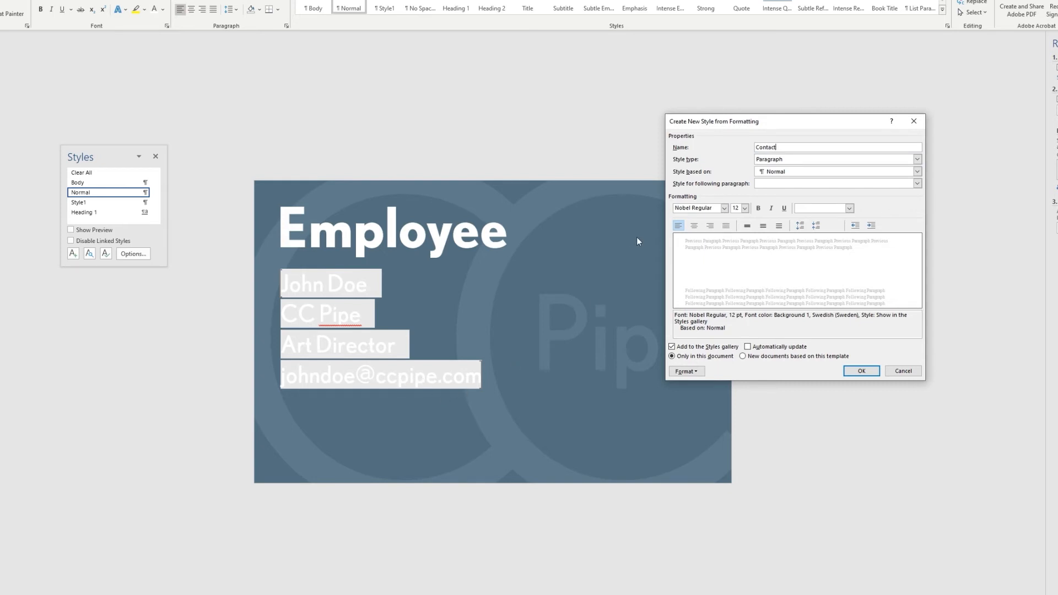
{"action": "left_click", "coordinate": [702, 210]}
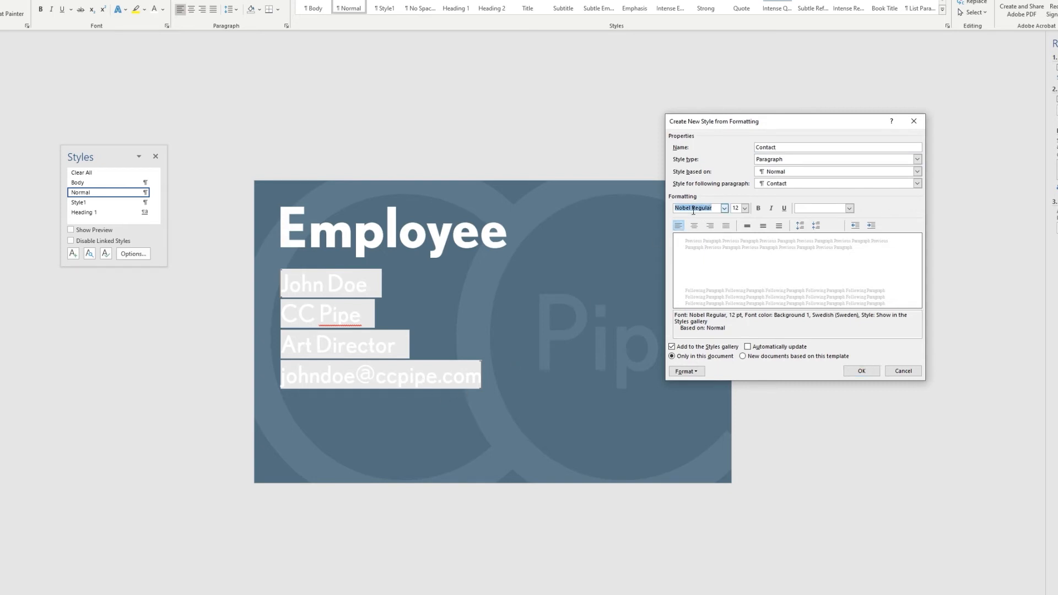
{"action": "double_click", "coordinate": [737, 207]}
{"action": "left_click", "coordinate": [698, 371]}
{"action": "left_click", "coordinate": [699, 394]}
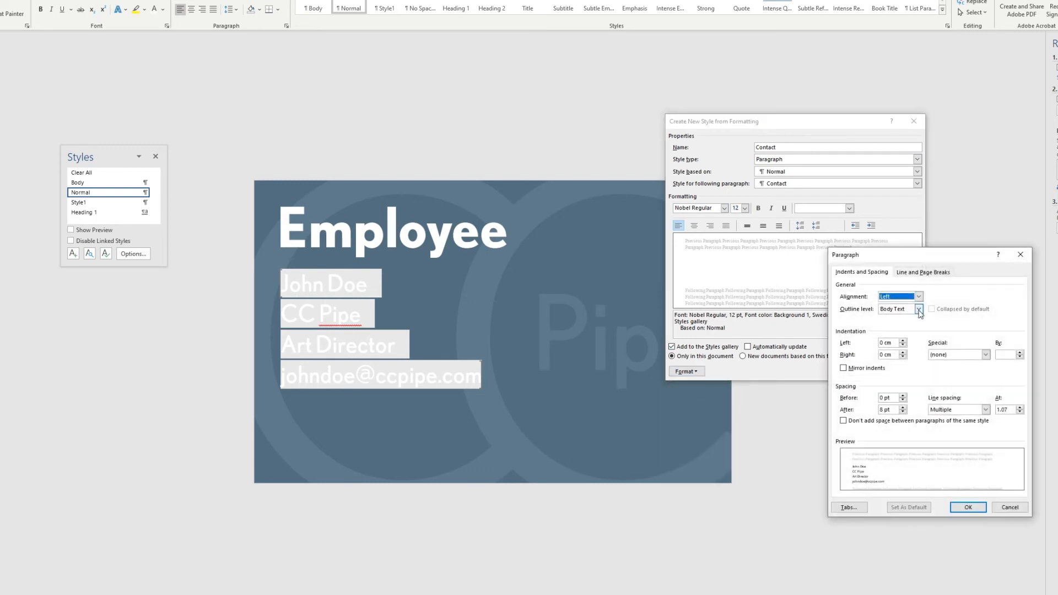
{"action": "left_click", "coordinate": [884, 409]}
{"action": "type", "text": "0"}
{"action": "left_click", "coordinate": [959, 508]}
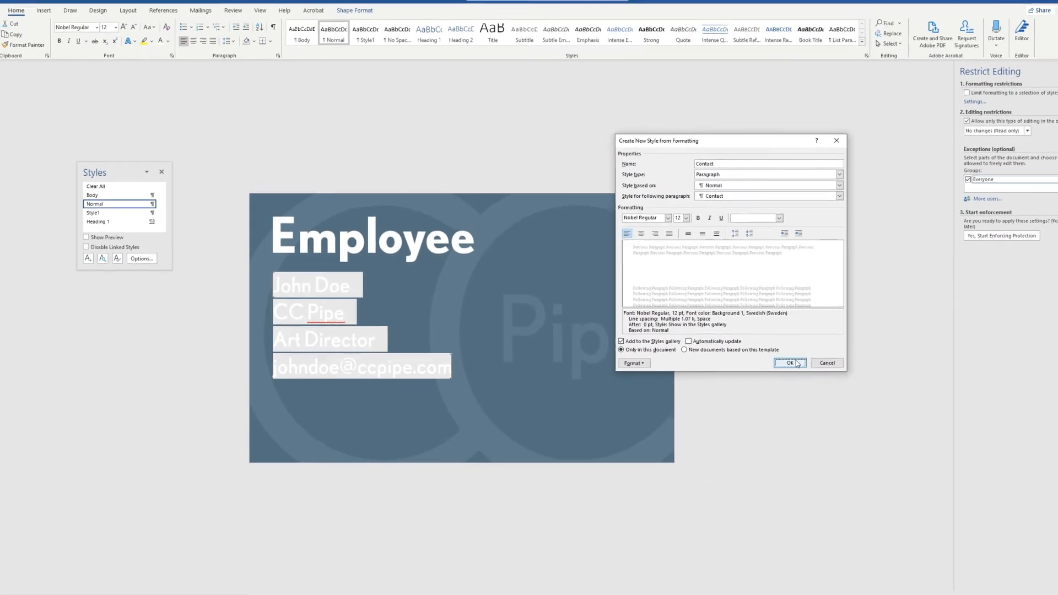
{"action": "left_click", "coordinate": [793, 363]}
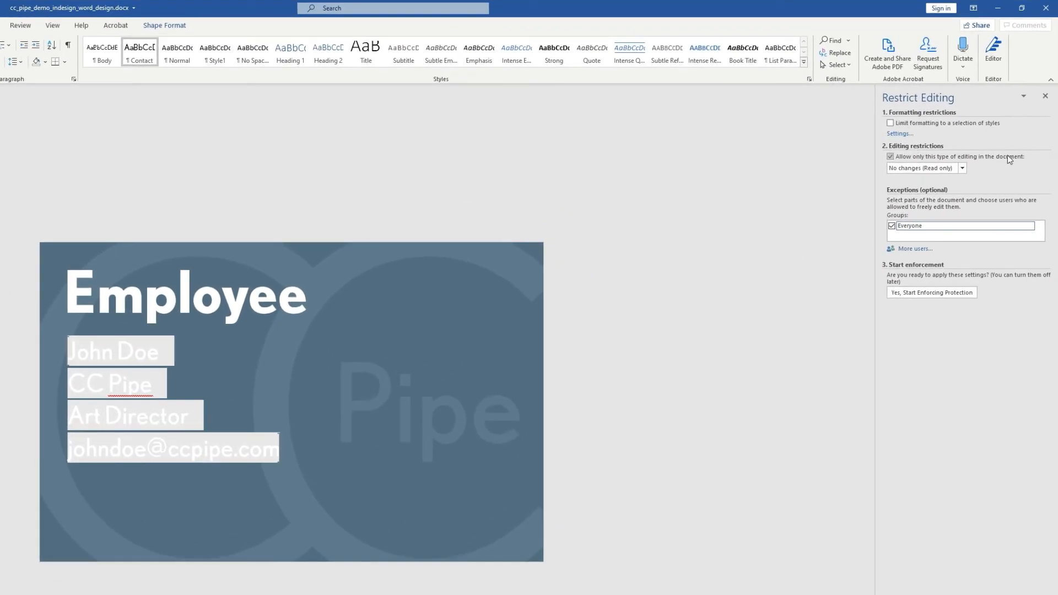
Limit formatting to a selection of styles, clearing all except Contact
{"action": "left_click", "coordinate": [890, 123]}
{"action": "left_click", "coordinate": [902, 134]}
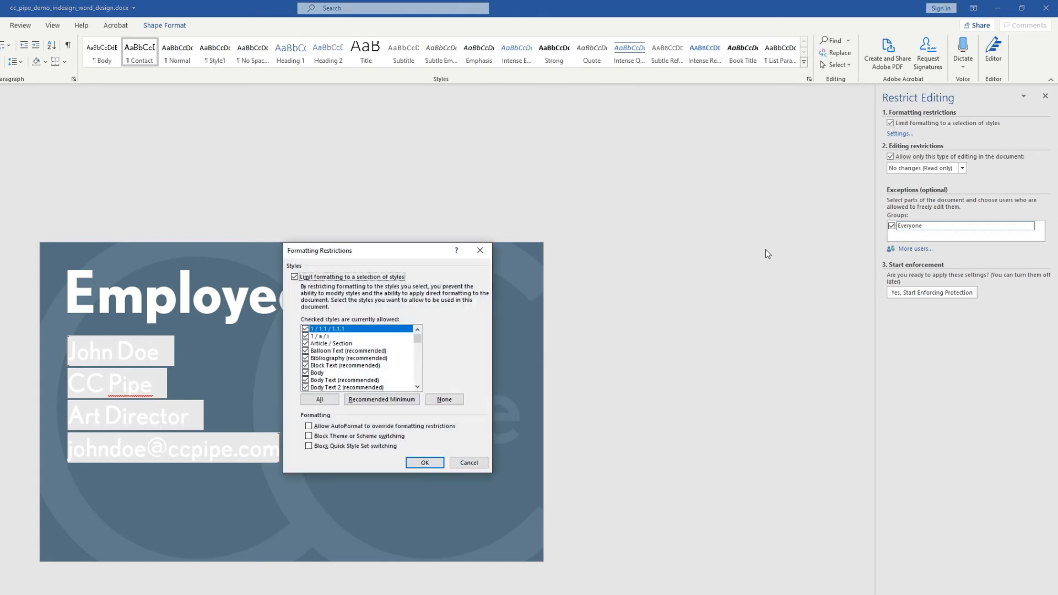
{"action": "scroll", "coordinate": [363, 361], "scroll_direction": "down", "scroll_amount": 6}
{"action": "scroll", "coordinate": [362, 360], "scroll_direction": "down", "scroll_amount": 15}
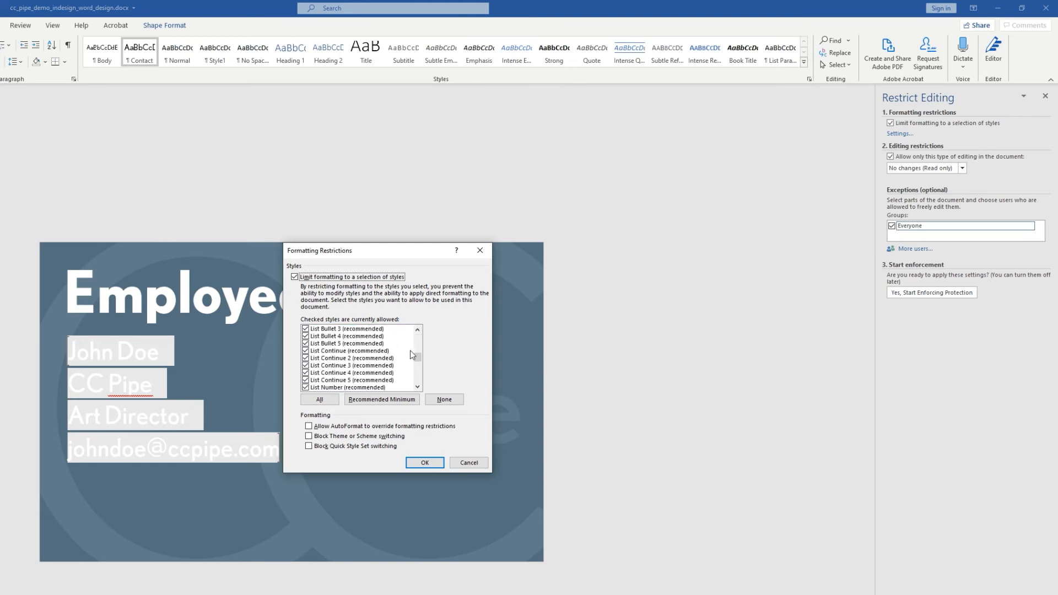
{"action": "left_click_drag", "start_coordinate": [417, 357], "coordinate": [416, 337]}
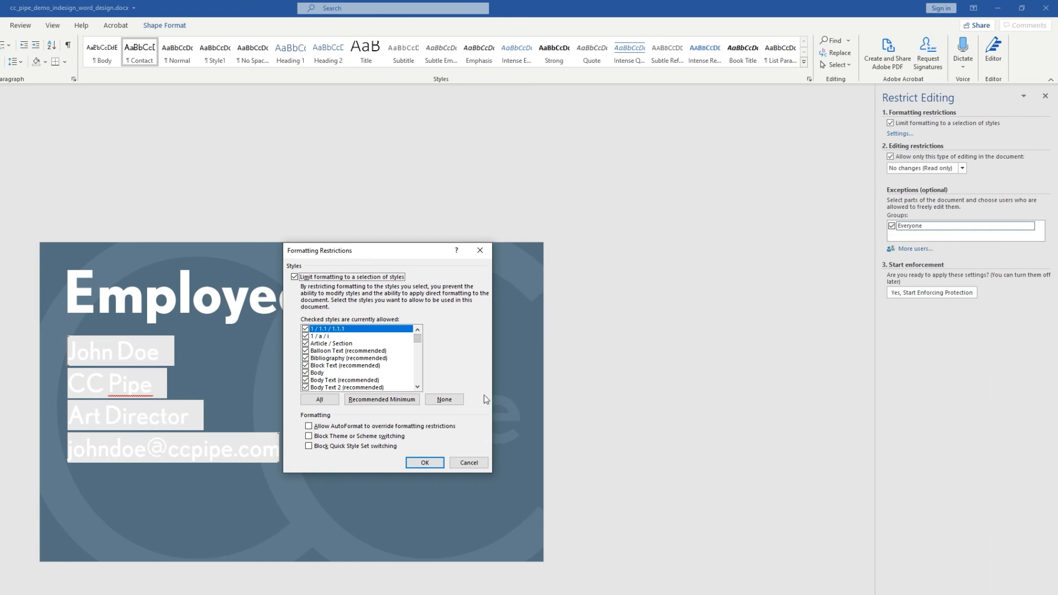
{"action": "left_click", "coordinate": [456, 404]}
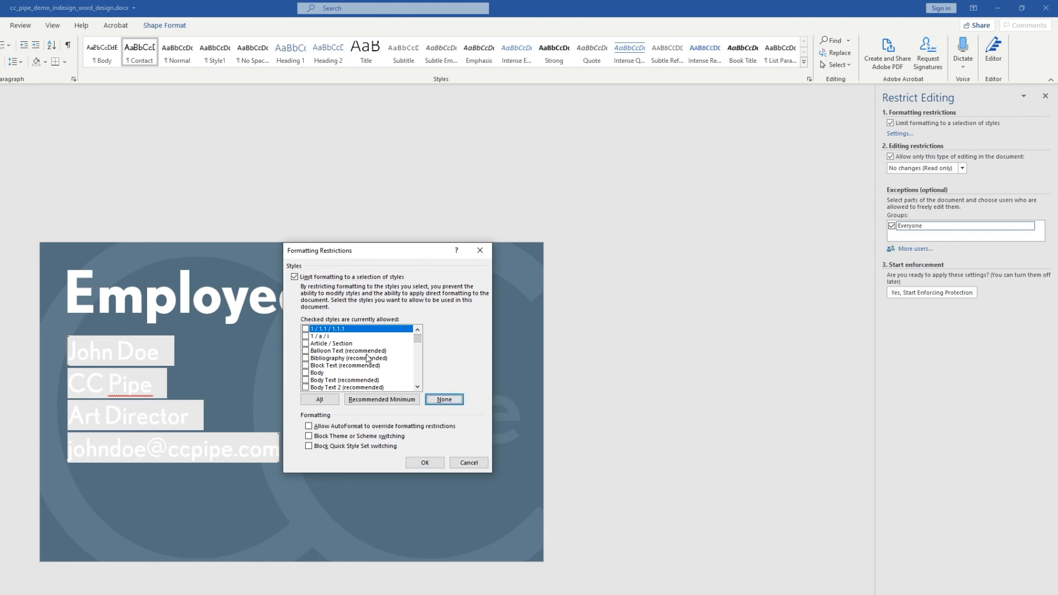
{"action": "scroll", "coordinate": [367, 358], "scroll_direction": "down", "scroll_amount": 5}
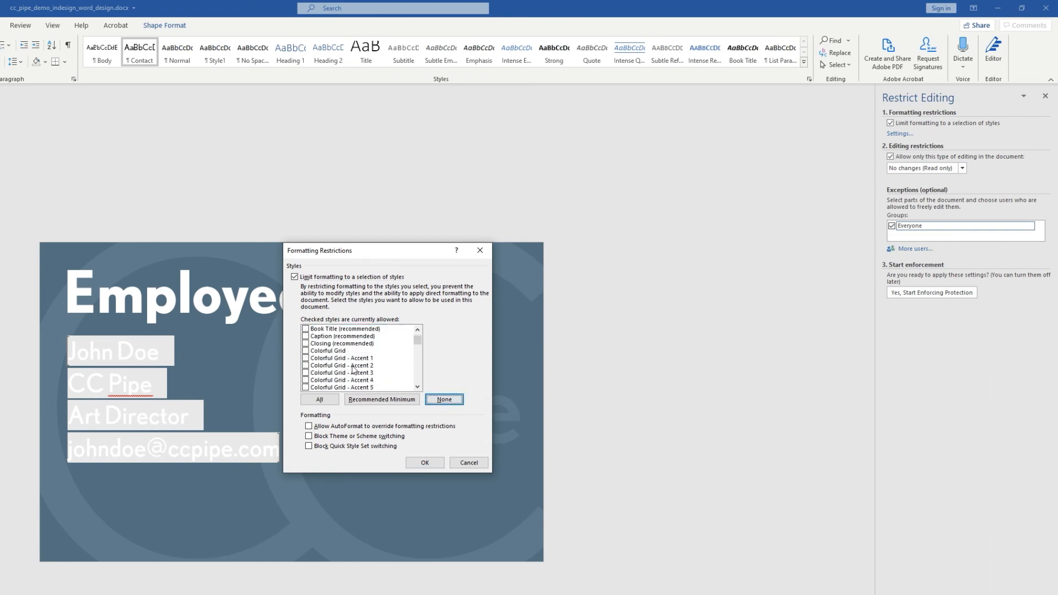
{"action": "scroll", "coordinate": [343, 359], "scroll_direction": "down", "scroll_amount": 7}
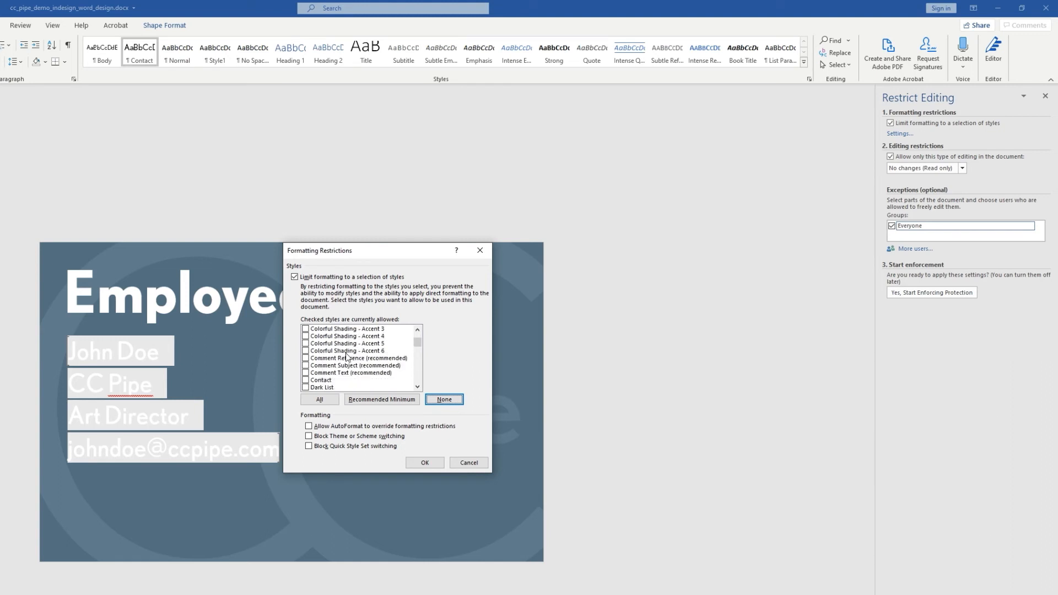
{"action": "left_click", "coordinate": [310, 343]}
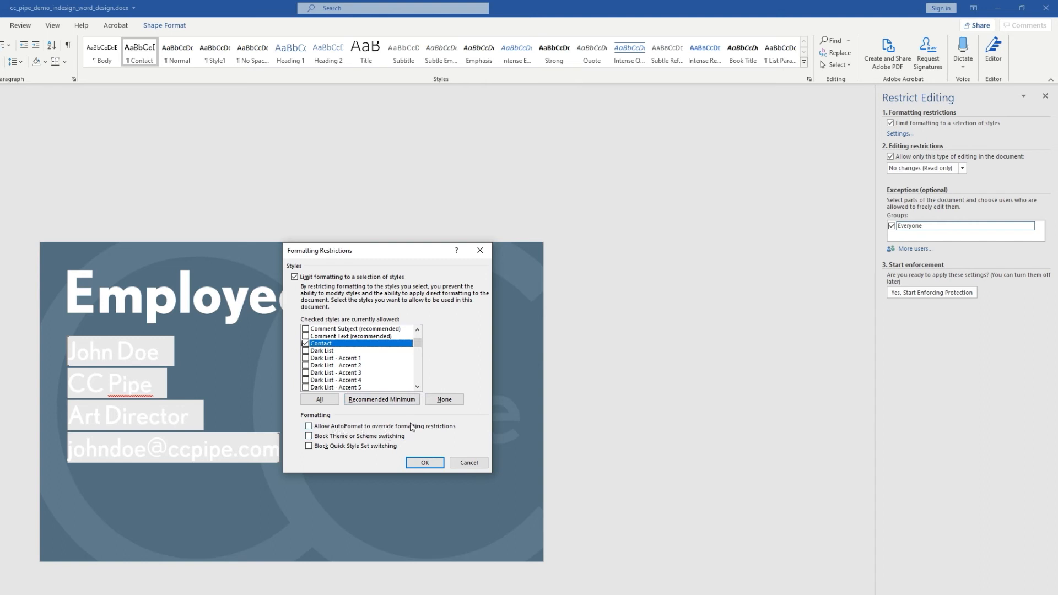
Block theme and Quick Style Set switching and apply the formatting restrictions
{"action": "left_click", "coordinate": [337, 438]}
{"action": "left_click", "coordinate": [335, 447]}
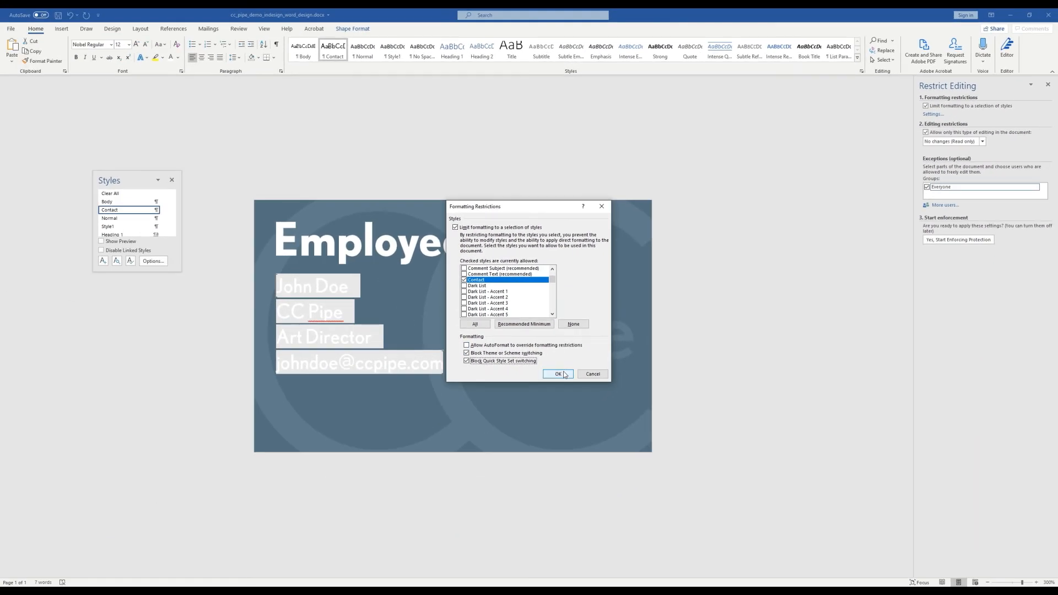
{"action": "left_click", "coordinate": [558, 374]}
Remove the disallowed styles and re-enforce protection with a password
{"action": "left_click", "coordinate": [515, 325]}
{"action": "left_click", "coordinate": [981, 240]}
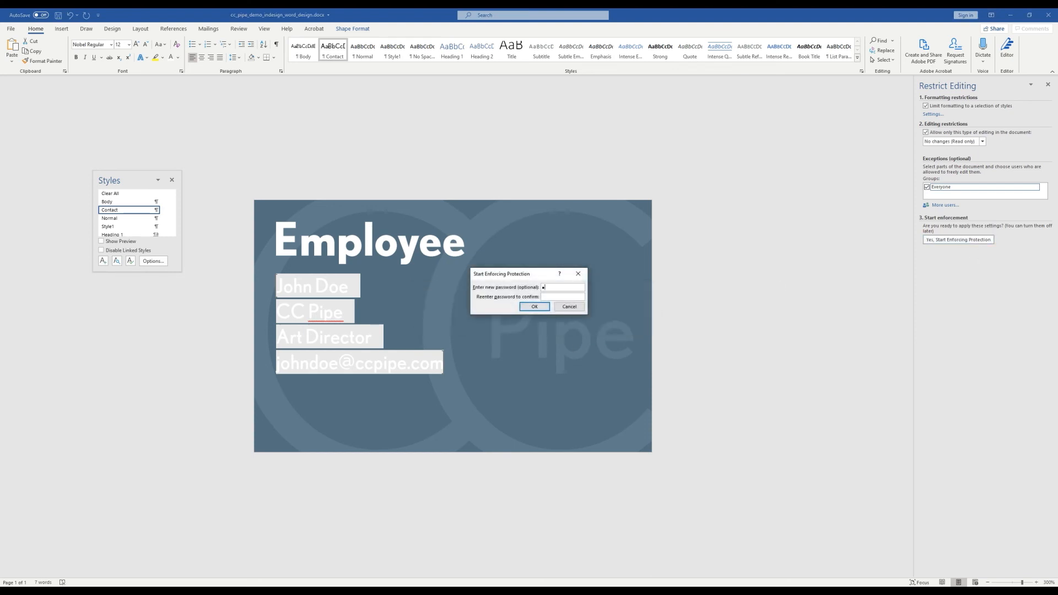
{"action": "type", "text": "123"}
{"action": "key", "text": "Return"}
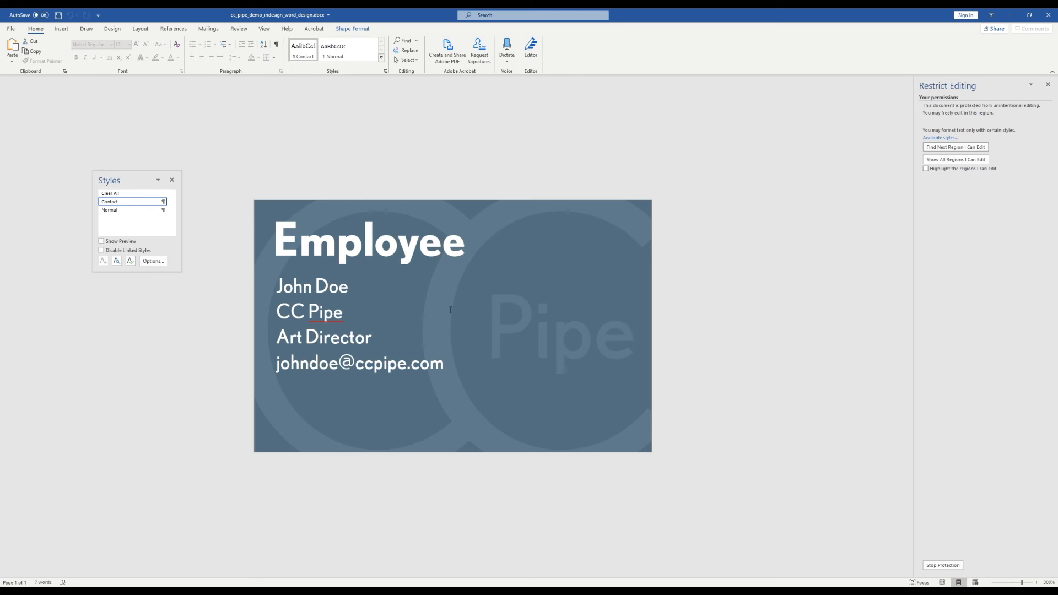
Test that the contact lines are editable but the Employee heading is protected
{"action": "left_click", "coordinate": [359, 330]}
{"action": "left_click", "coordinate": [364, 300]}
{"action": "left_click", "coordinate": [583, 329]}
{"action": "key", "text": "alt"}
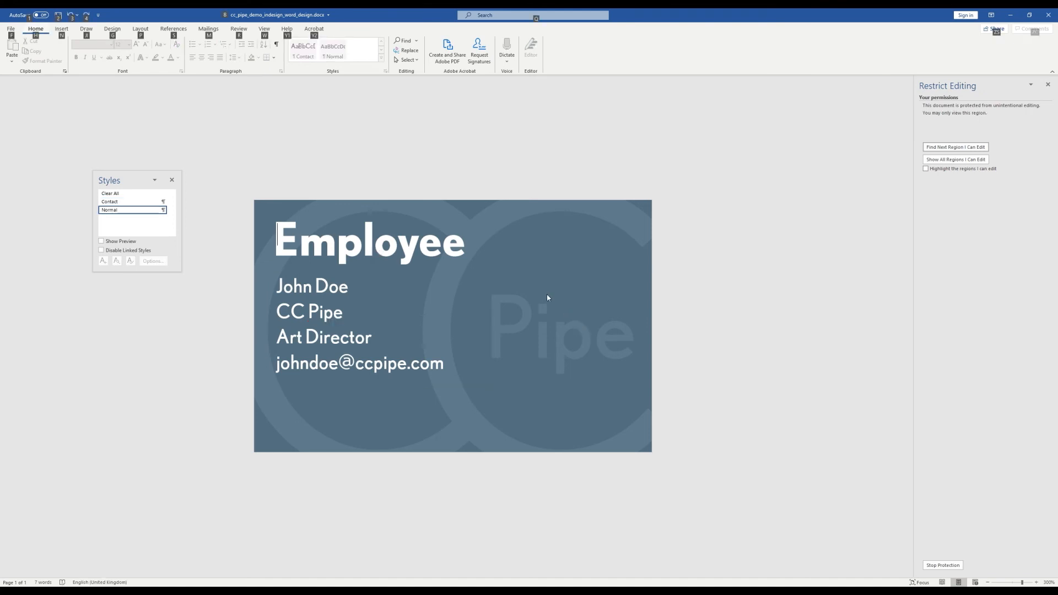
{"action": "key", "text": "alt"}
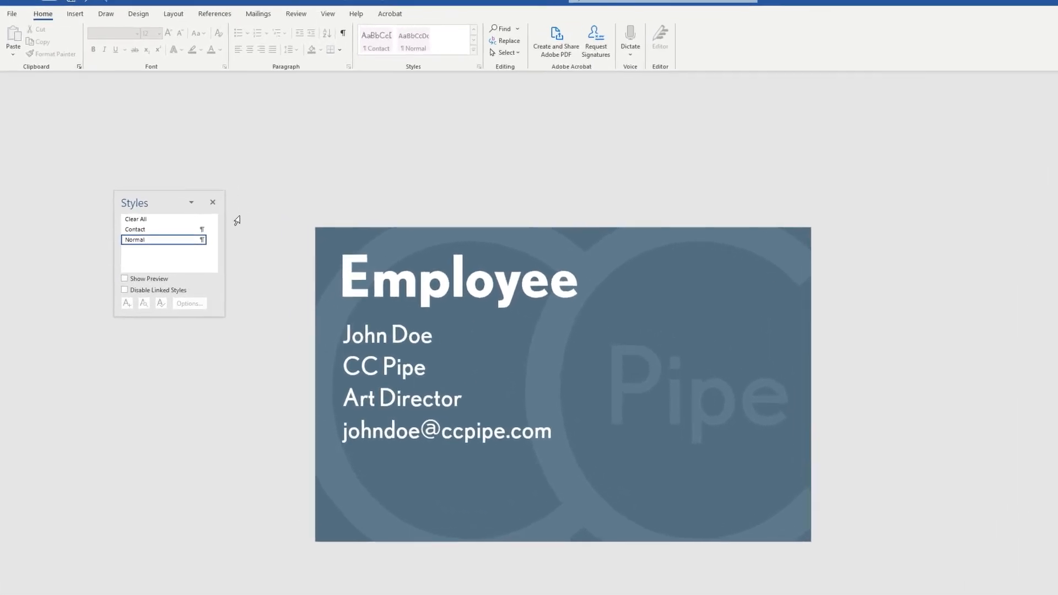
Lift protection with the password and hide the Normal style in Manage Styles
{"action": "left_click", "coordinate": [442, 386]}
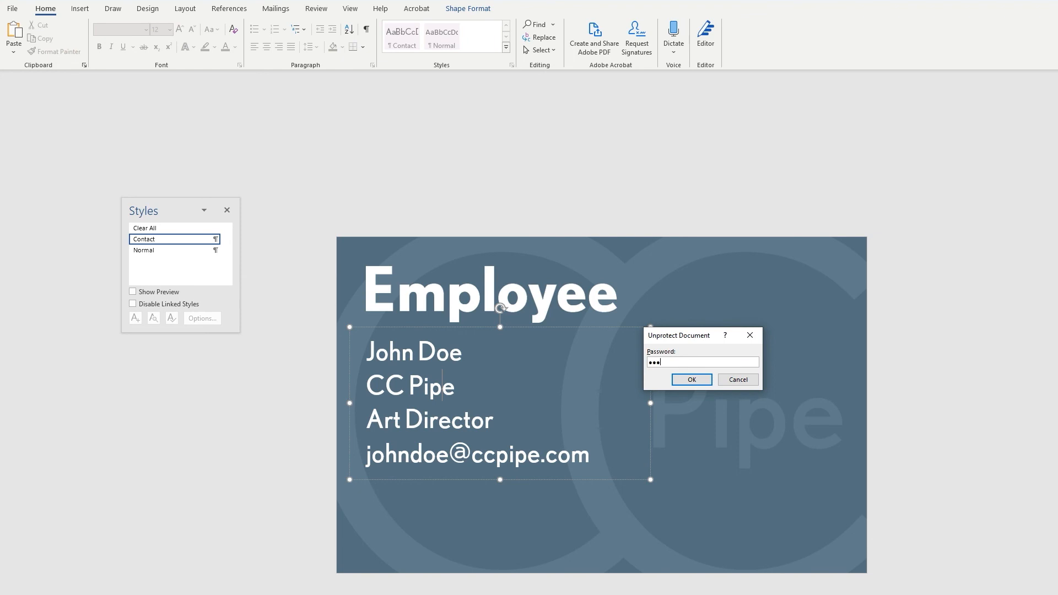
{"action": "key", "text": "Return"}
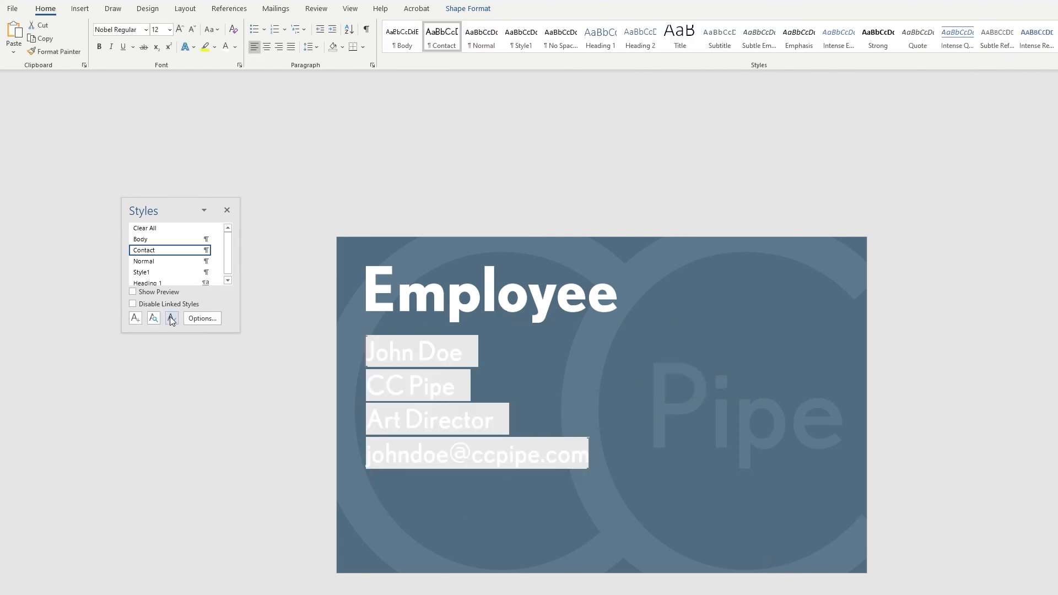
{"action": "left_click", "coordinate": [171, 318]}
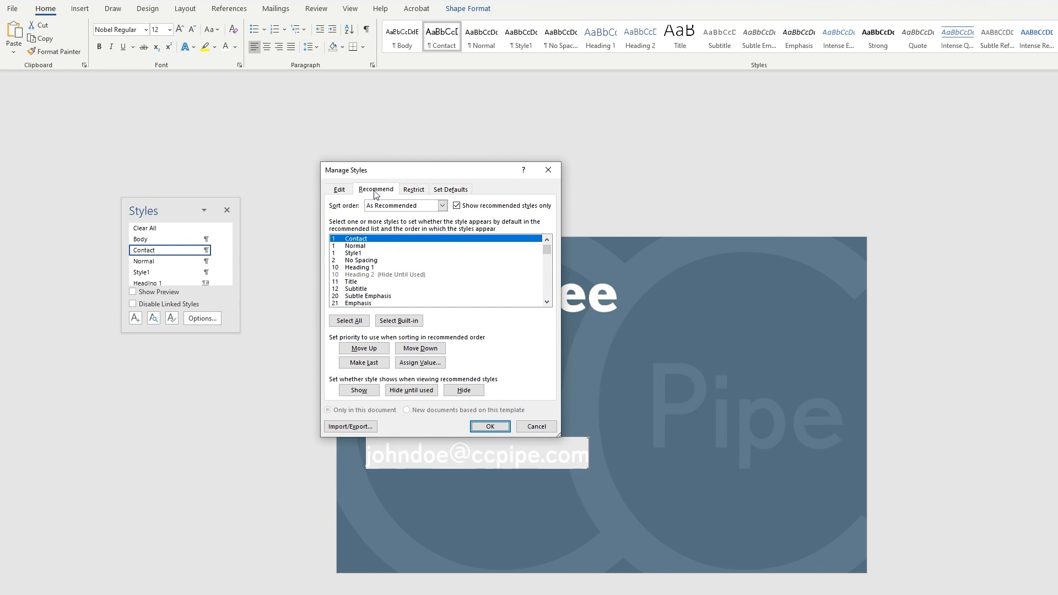
{"action": "left_click", "coordinate": [367, 246]}
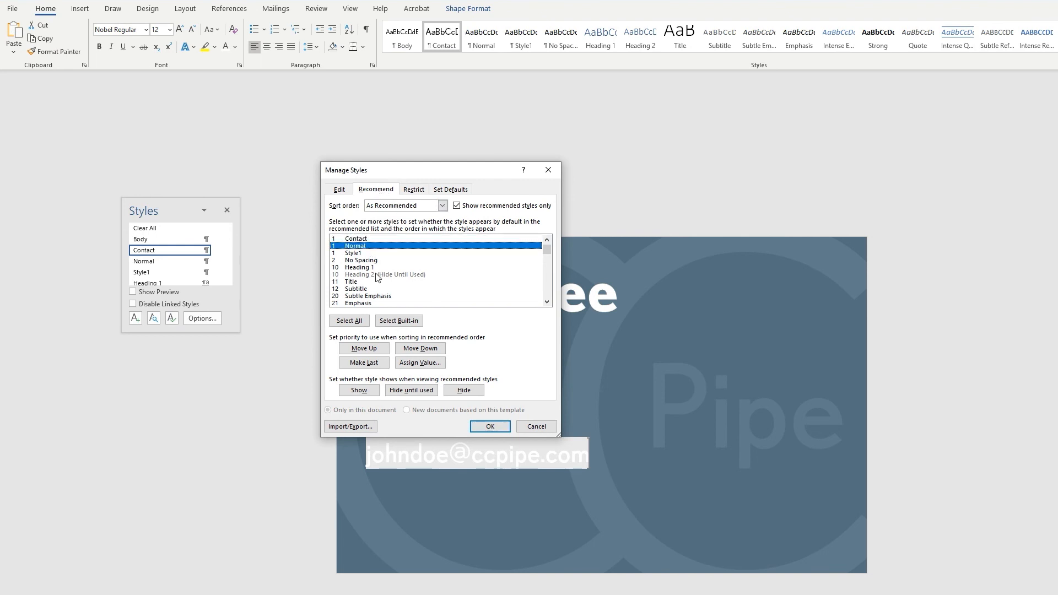
{"action": "left_click", "coordinate": [464, 391]}
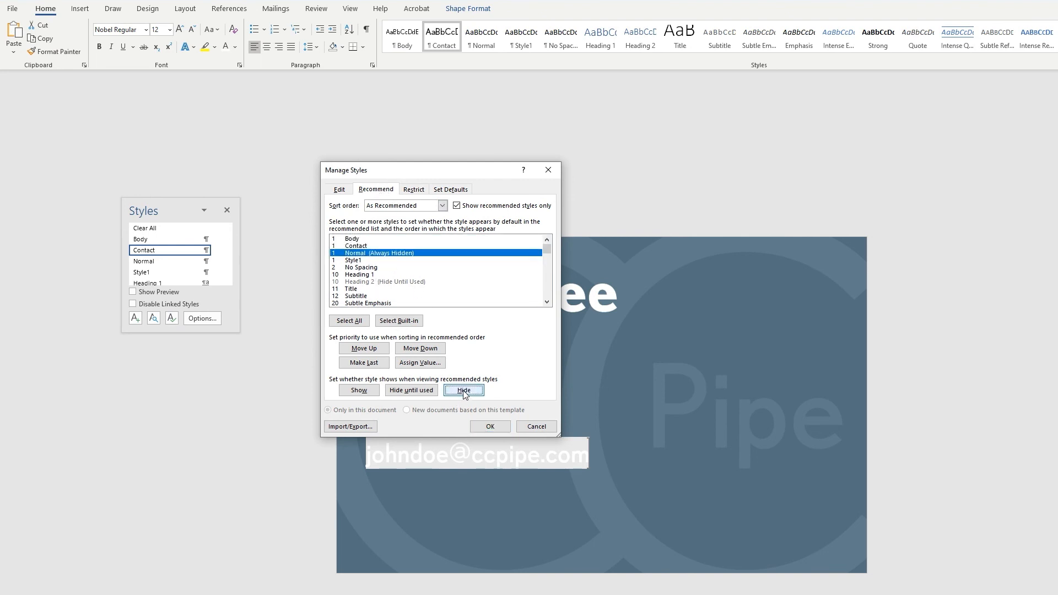
Re-enforce protection with a confirmed password, leaving Contact as the only style
{"action": "left_click", "coordinate": [488, 427]}
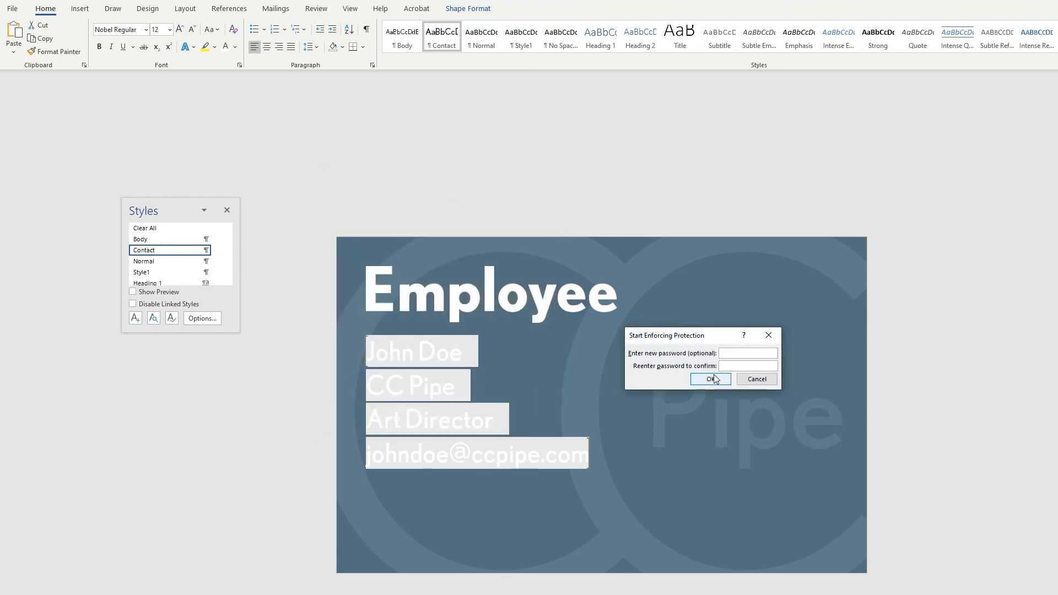
{"action": "type", "text": "123"}
{"action": "key", "text": "Tab"}
{"action": "left_click", "coordinate": [711, 379]}
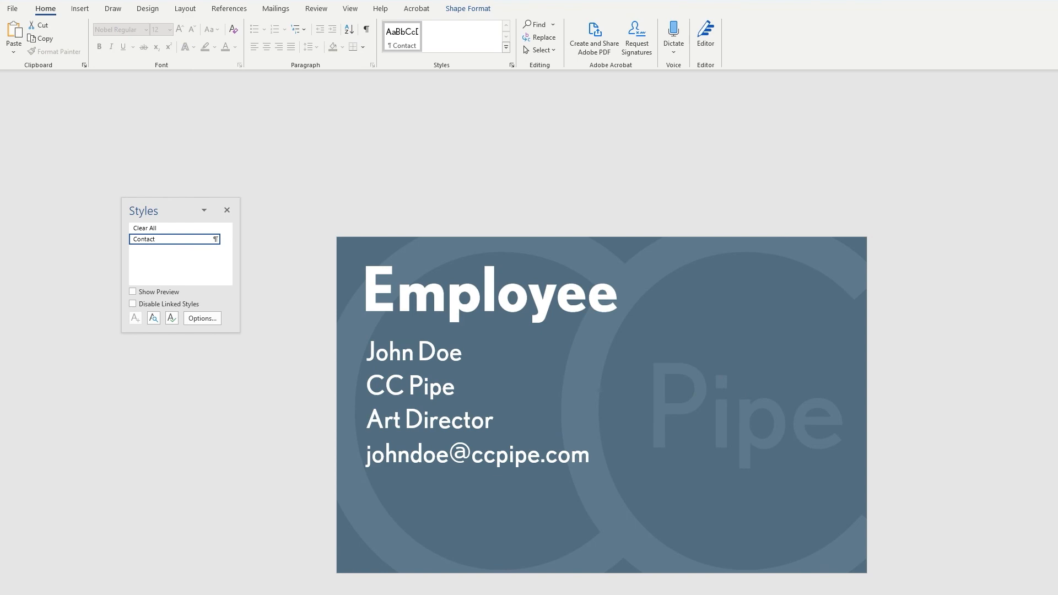